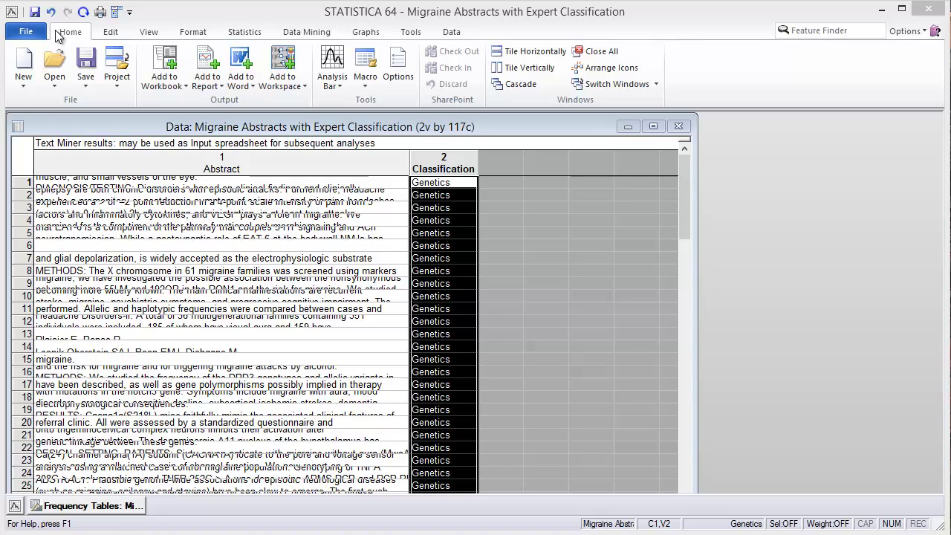
Open Text Mining from the Data Mining ribbon for the Migraine Abstracts spreadsheet.
left_click(301, 32)
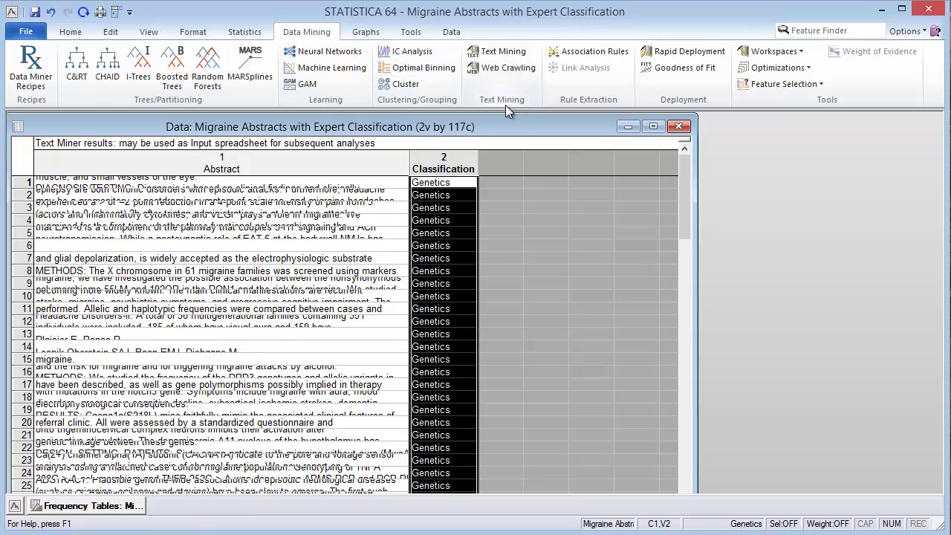
left_click(503, 54)
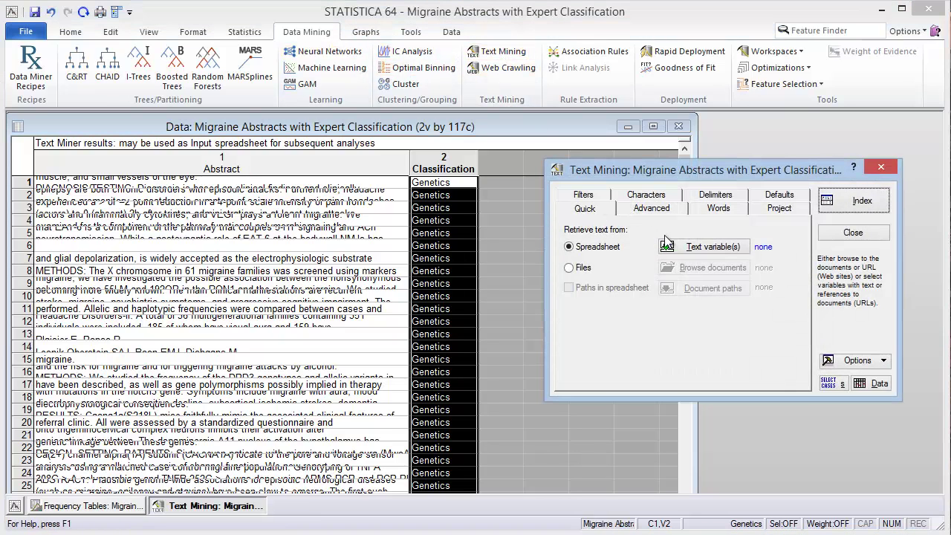
Choose 1 - Abstract as the text variable for the analysis.
left_click(705, 249)
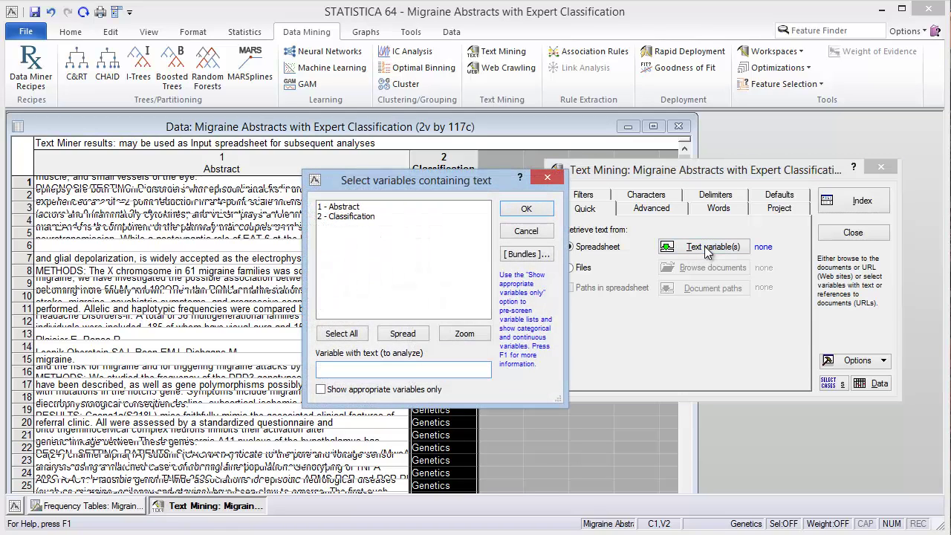
left_click(351, 209)
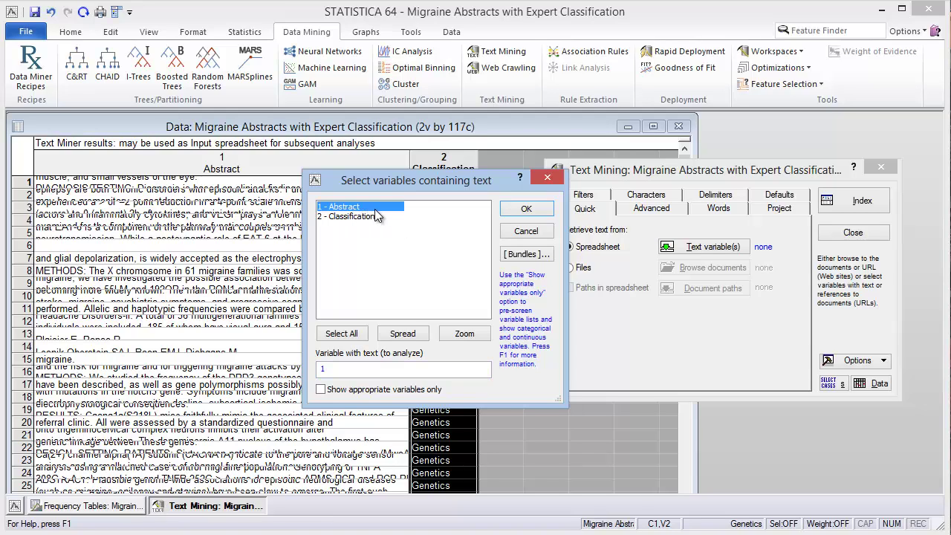
left_click(527, 210)
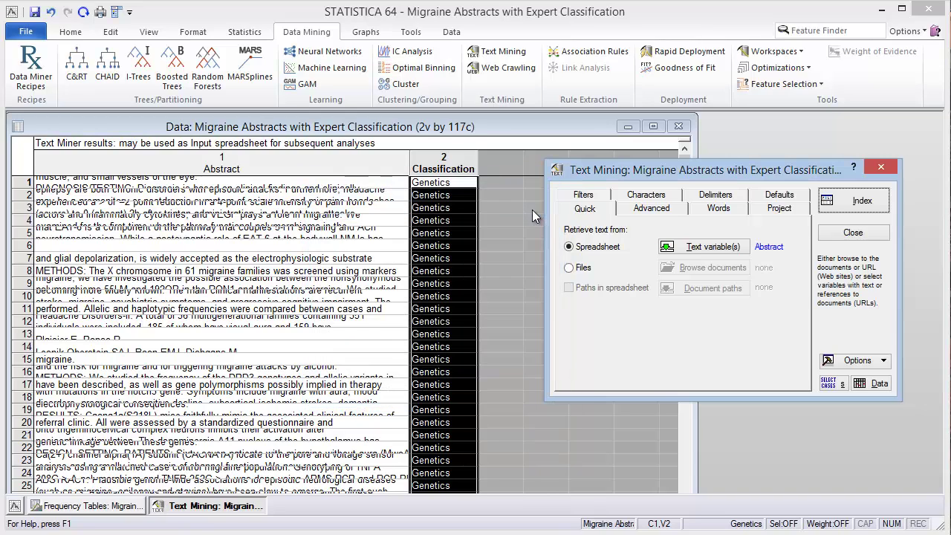
Set Maximum number of words to 100 and check the Words tab stop list.
left_click(644, 208)
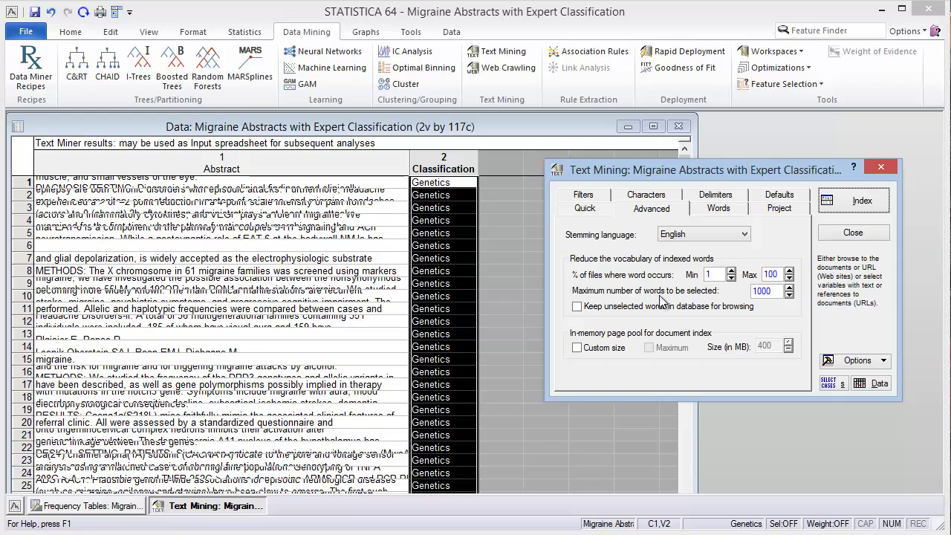
double_click(775, 291)
left_click_drag(775, 292, 750, 291)
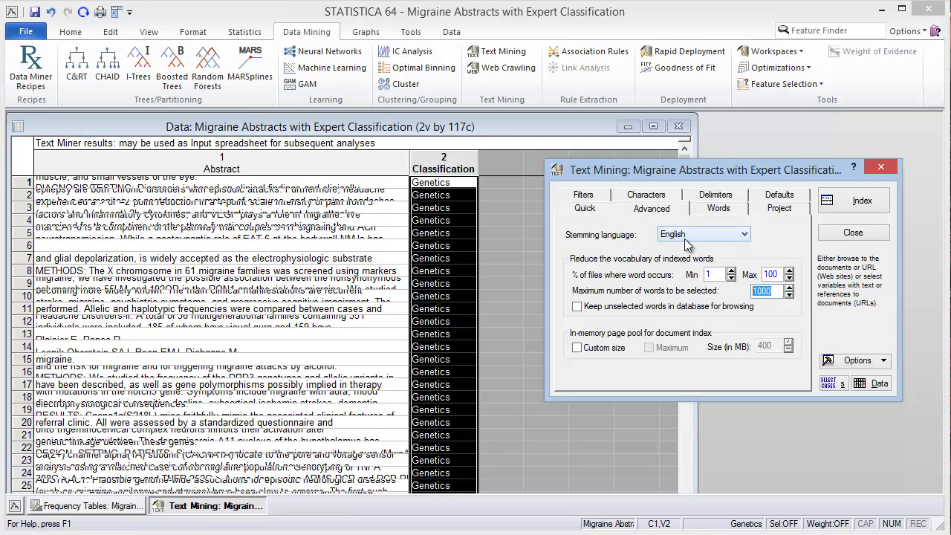
type("100")
left_click(718, 209)
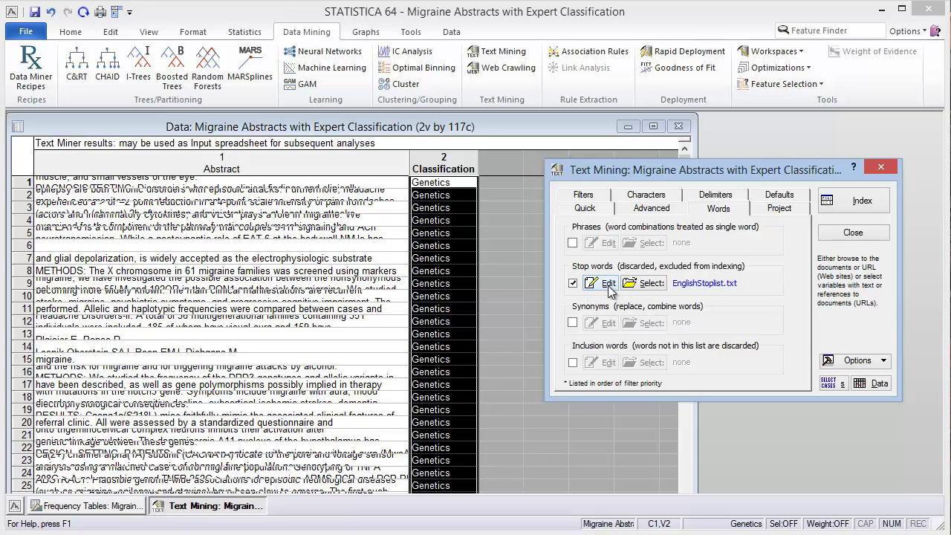
left_click(781, 212)
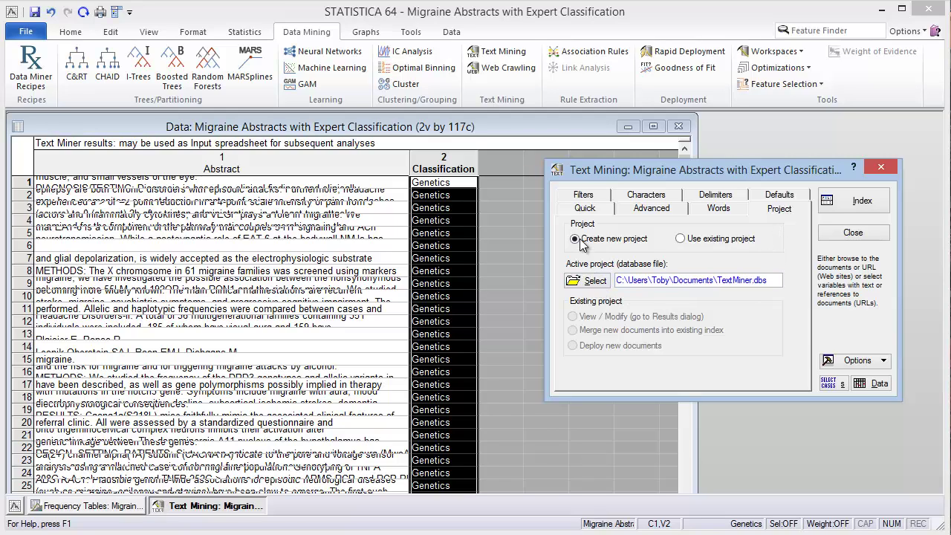
Save the active project database as TextMiner_PubMed in Documents.
left_click(593, 281)
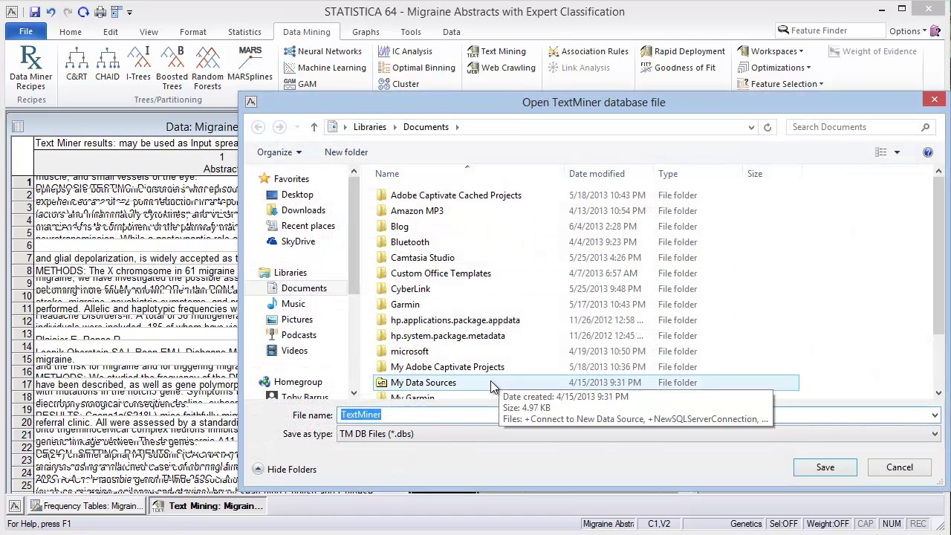
left_click(414, 421)
type("_")
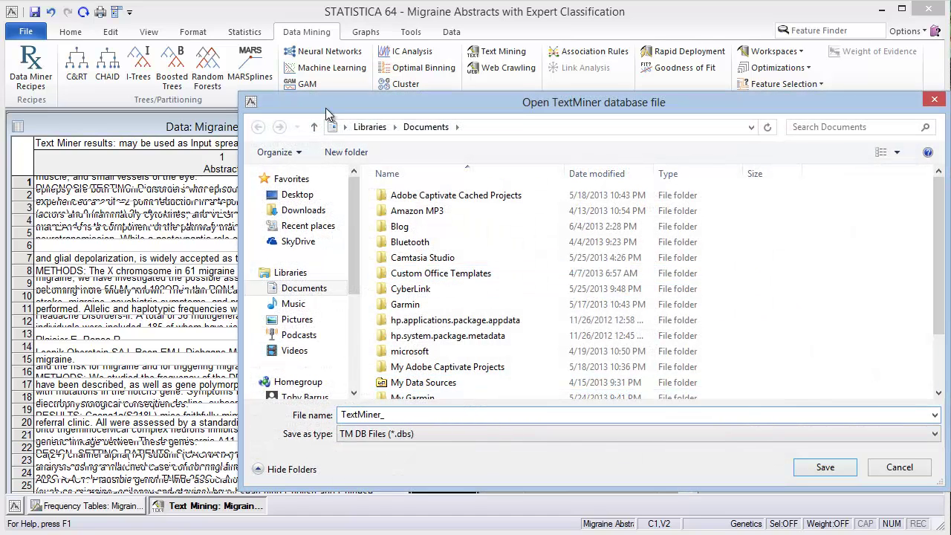
type("PubMed")
left_click(826, 467)
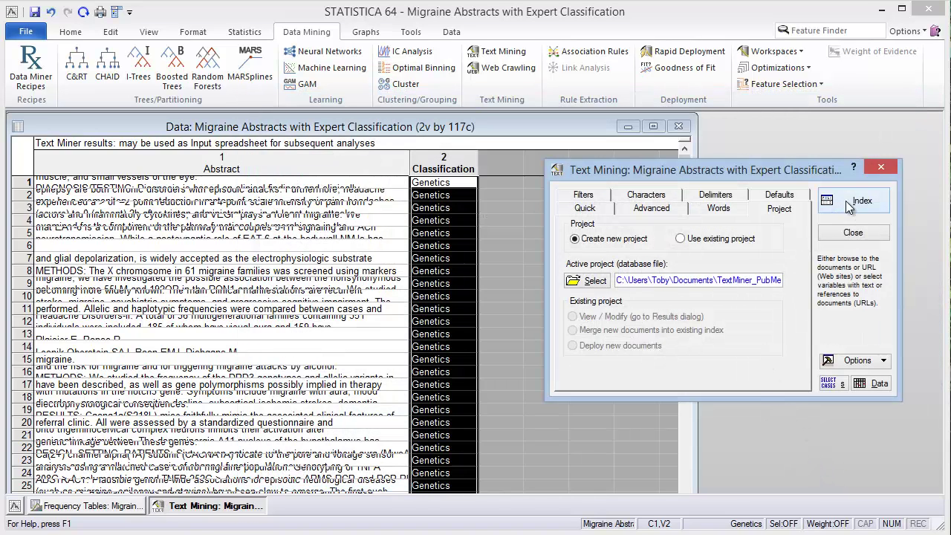
Keep the default filter, character, delimiter and default settings, then index the 117 abstracts.
left_click(597, 195)
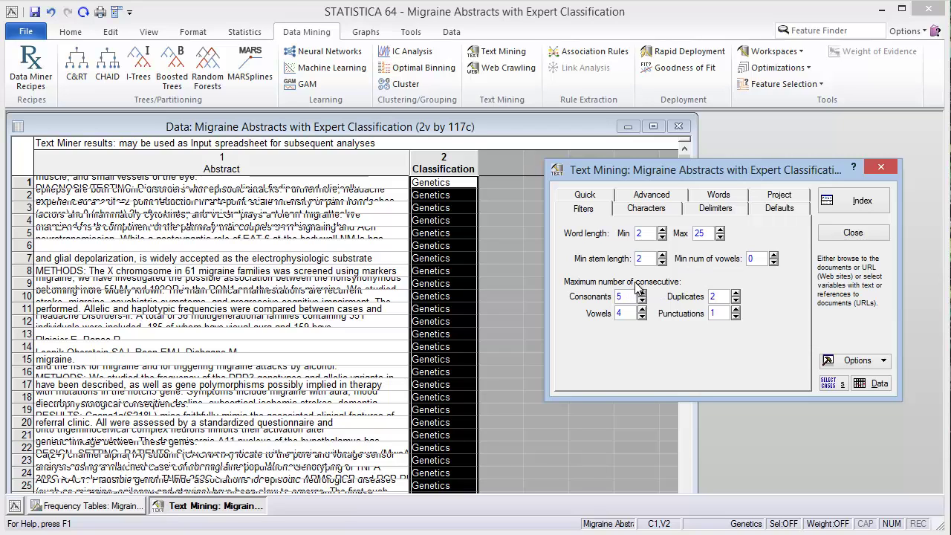
left_click(661, 211)
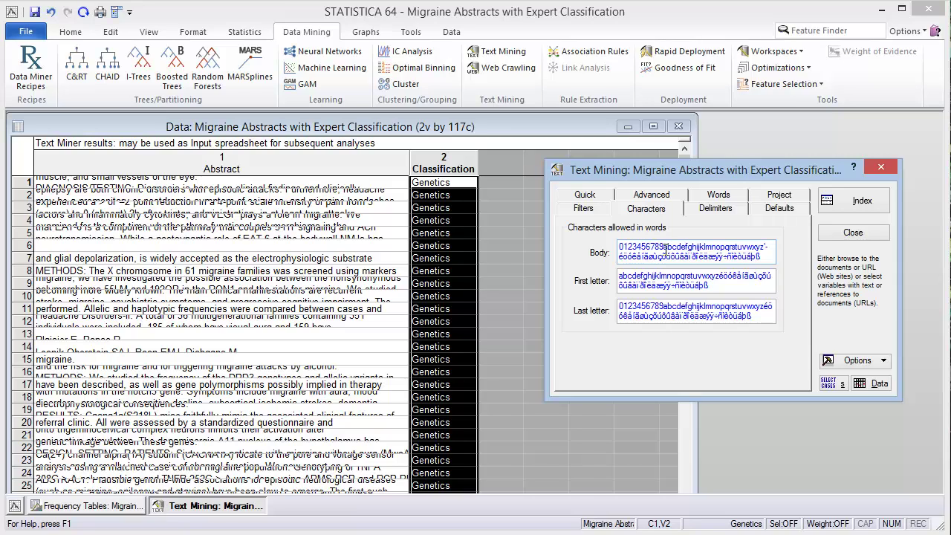
left_click(714, 210)
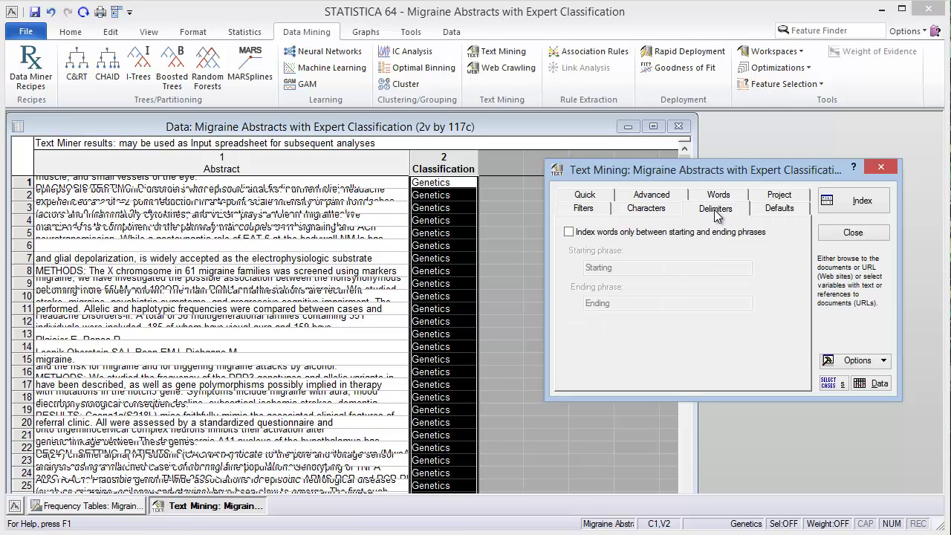
left_click(779, 210)
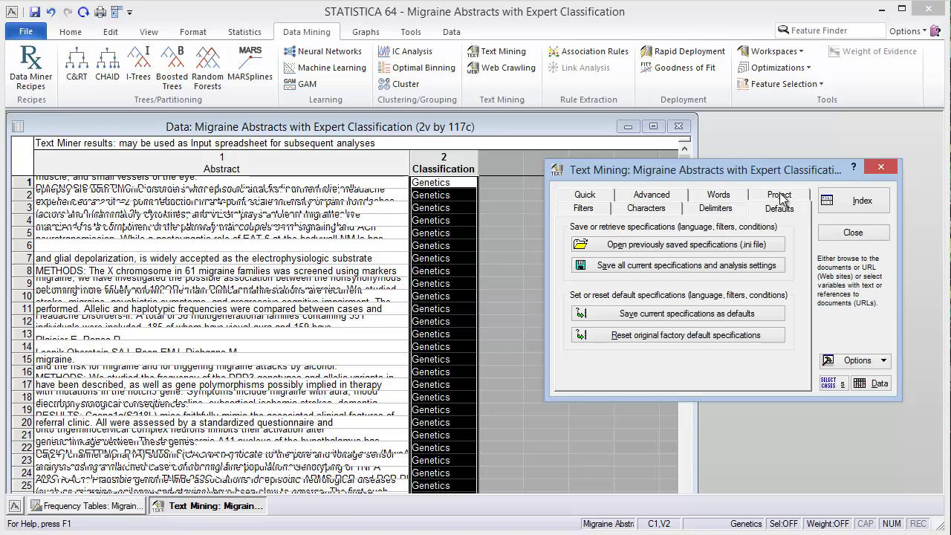
left_click(781, 195)
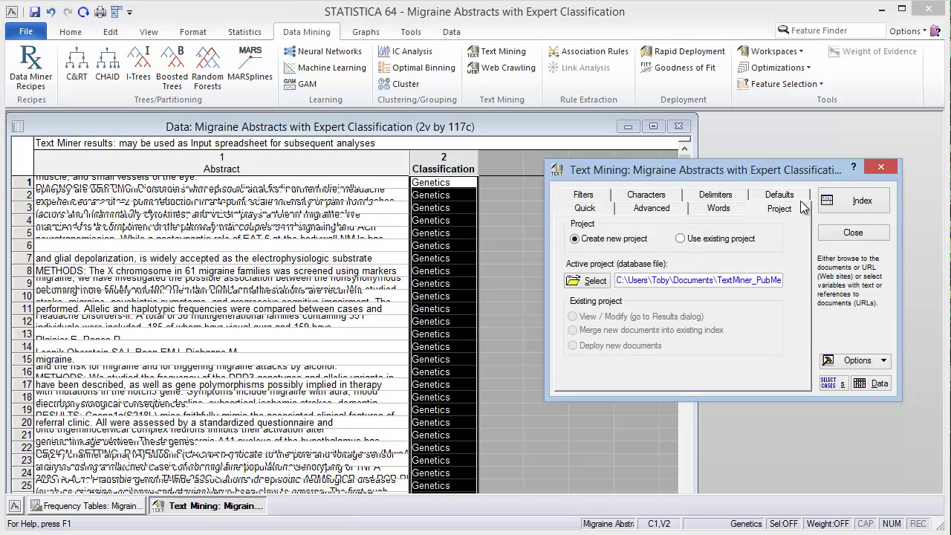
left_click(851, 205)
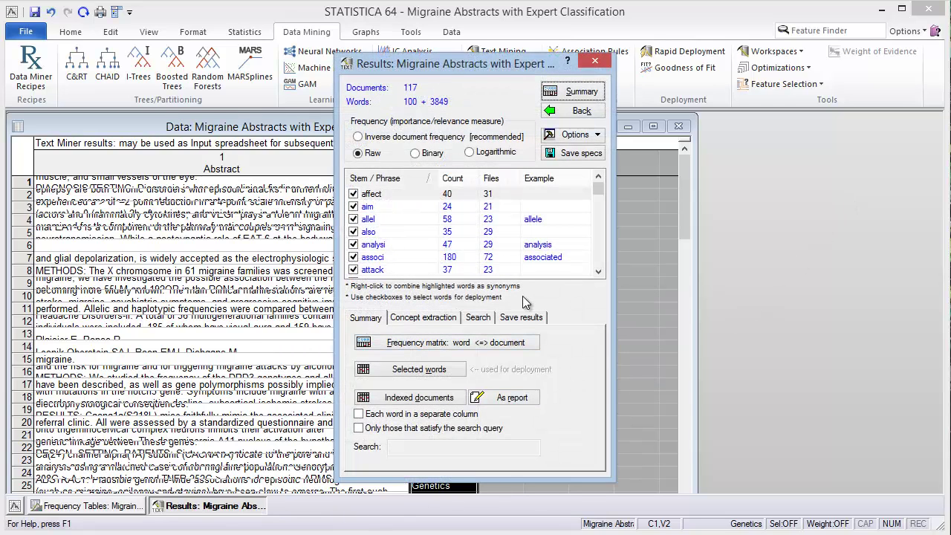
Sort words by count, switch to inverse document frequency, and show the word-document frequency matrix.
mouse_move(600, 191)
left_mouse_down()
mouse_move(605, 261)
mouse_move(605, 186)
left_mouse_up()
left_click(455, 183)
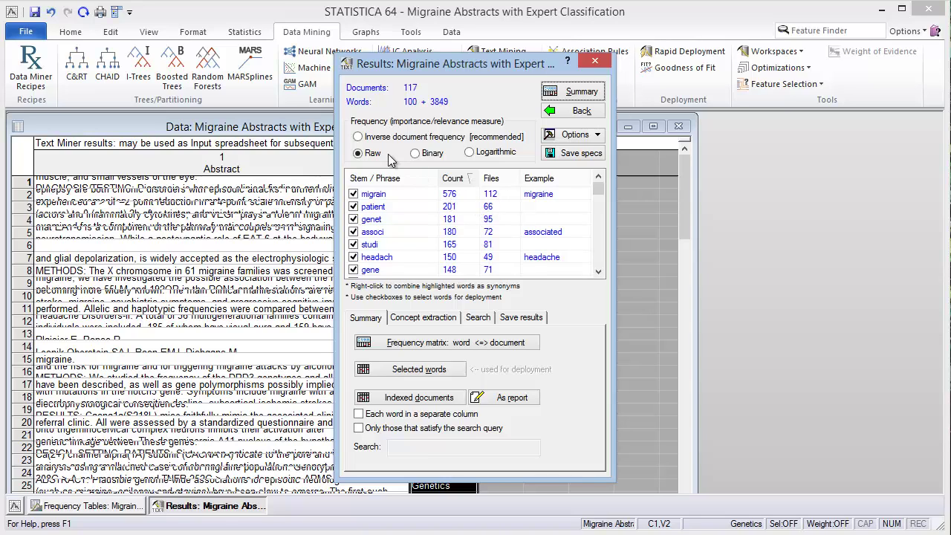
left_click(358, 137)
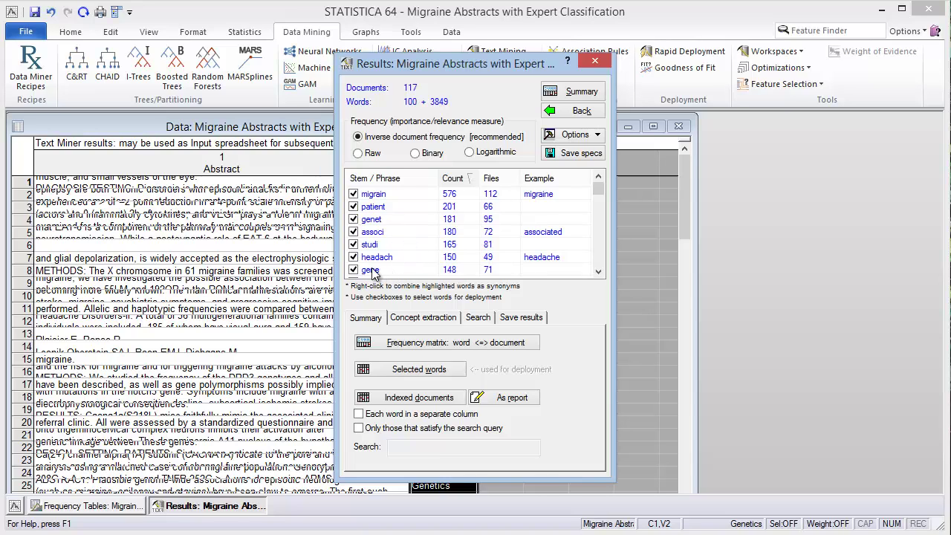
mouse_move(598, 187)
left_mouse_down()
mouse_move(599, 203)
mouse_move(589, 188)
left_mouse_up()
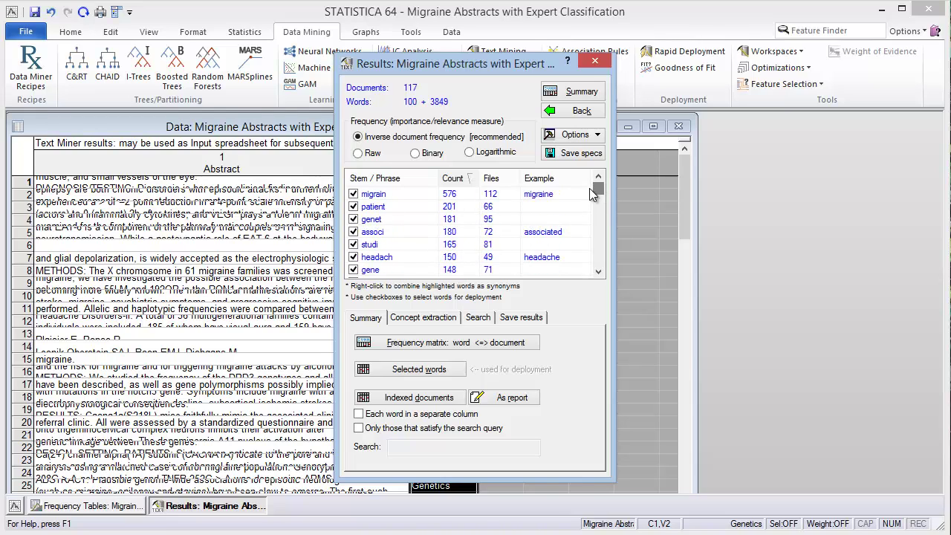
left_click(477, 349)
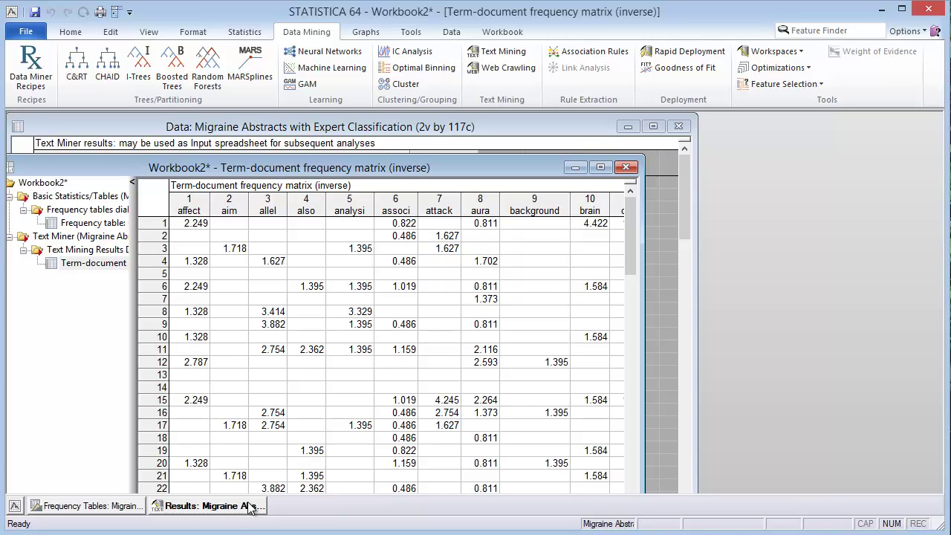
Return to the Text Mining results and show the Concept extraction options.
left_click(225, 510)
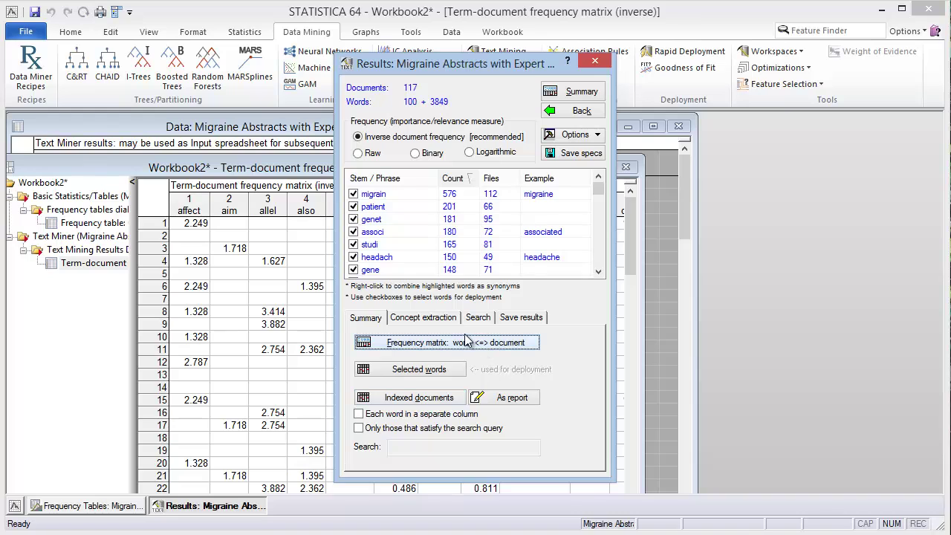
left_click(426, 318)
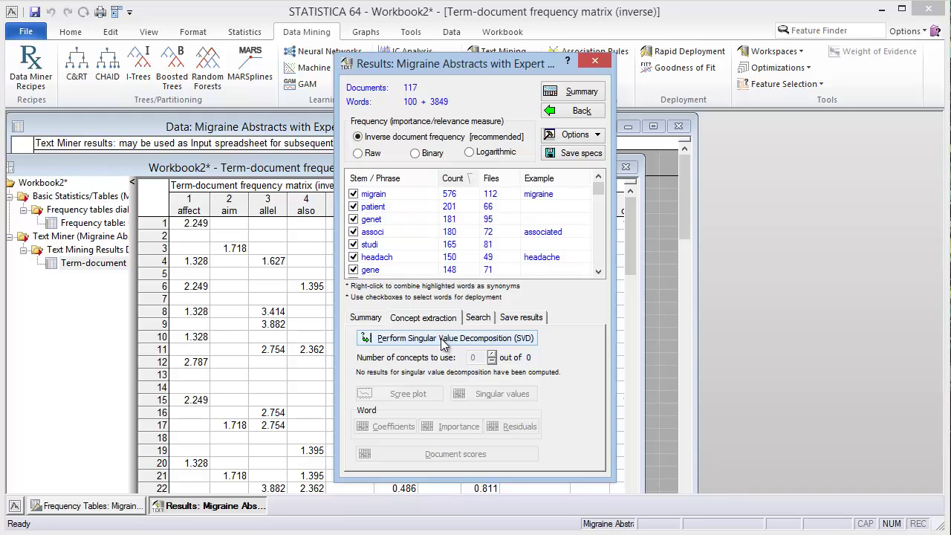
Perform the singular value decomposition and display its singular values scree plot.
left_click(444, 340)
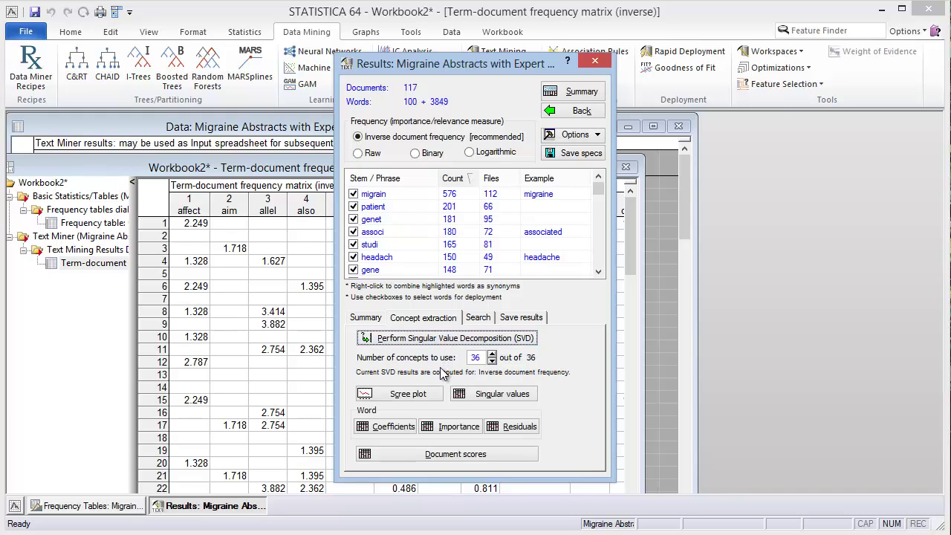
left_click(476, 358)
key("Down")
left_click(405, 394)
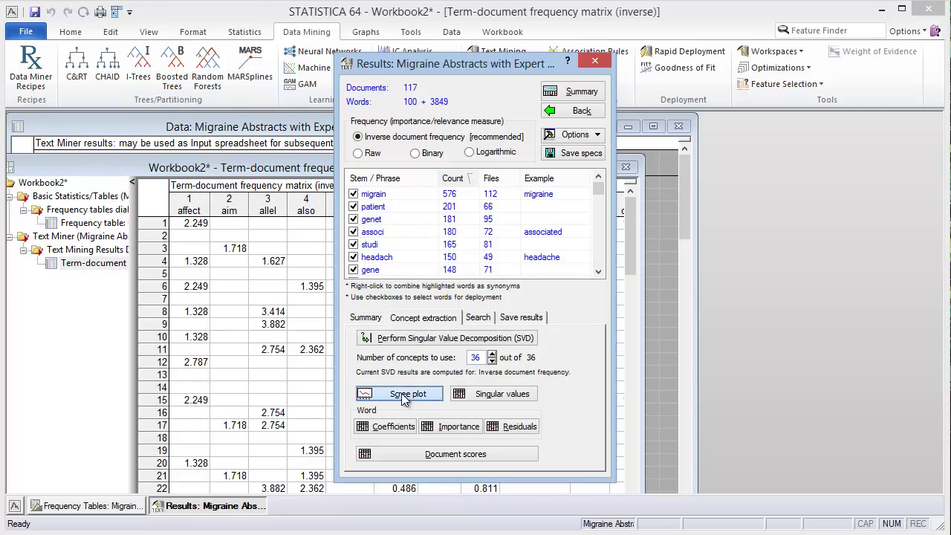
left_click(685, 182)
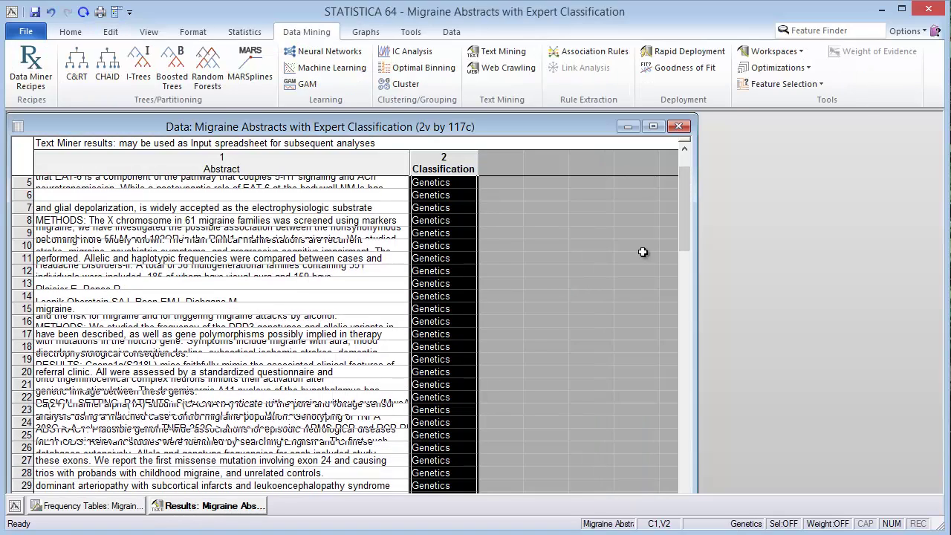
left_click(626, 126)
left_click_drag(414, 165, 438, 112)
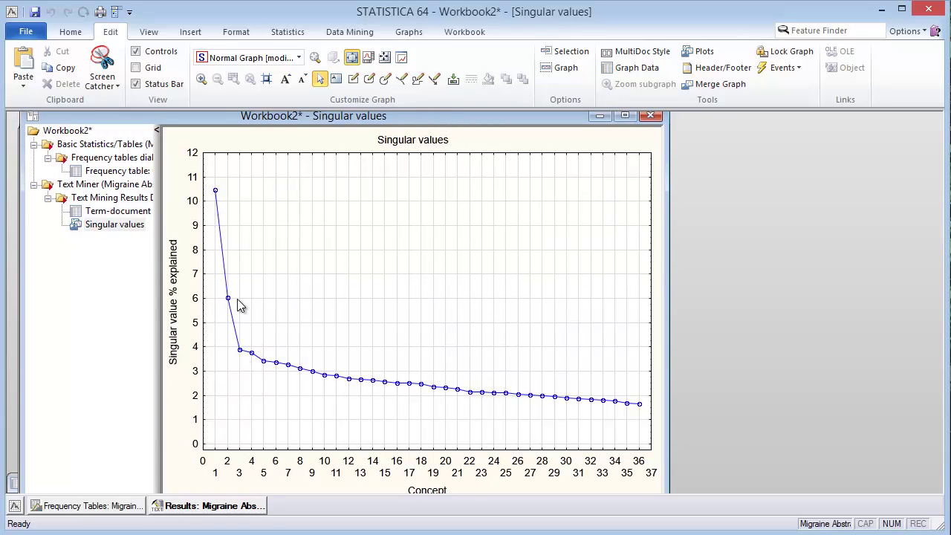
mouse_move(240, 358)
Set the number of concepts to 3 and produce SVD document scores.
left_click(232, 506)
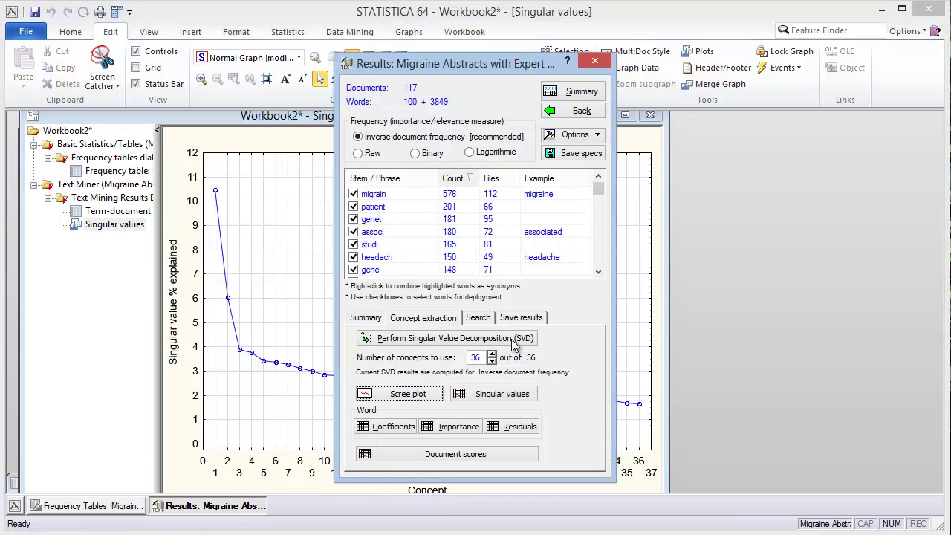
double_click(478, 357)
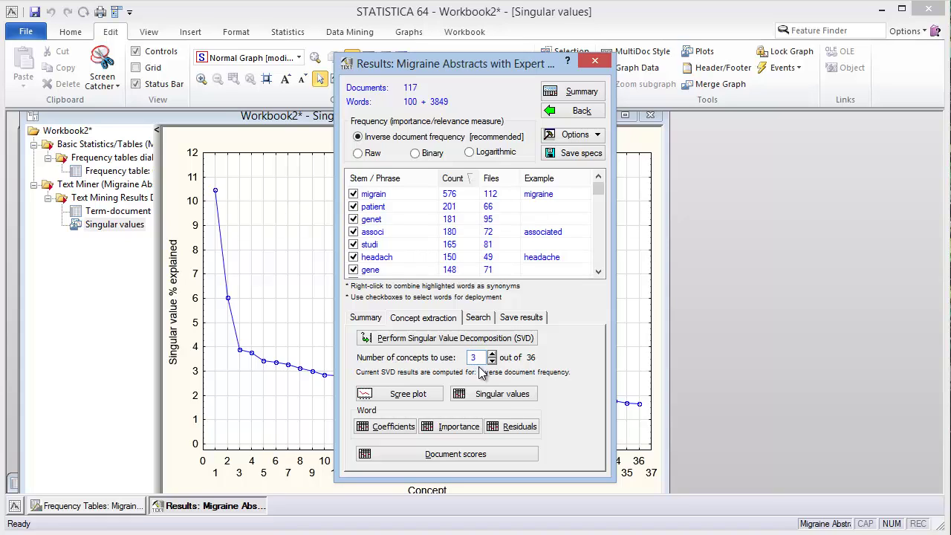
left_click(445, 454)
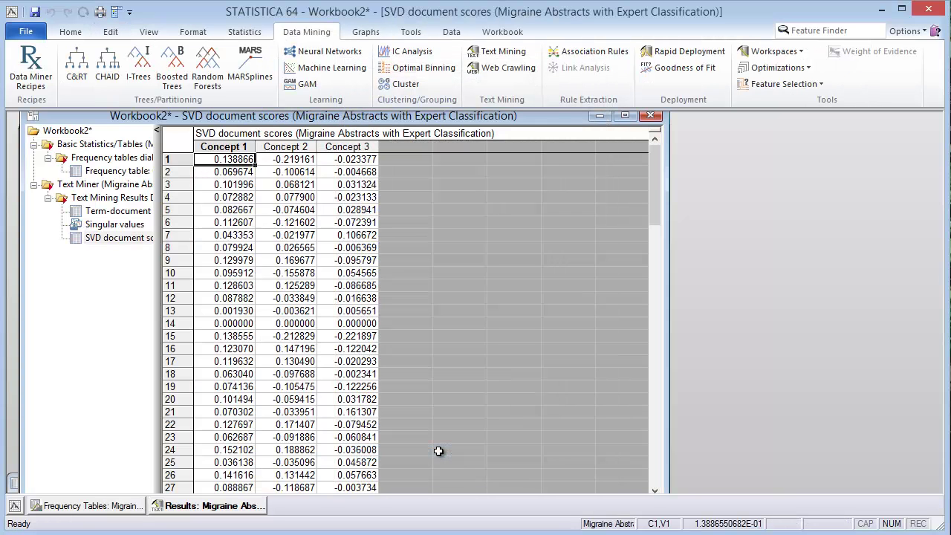
Return to the Text Mining results and show the Save results options.
left_click(223, 509)
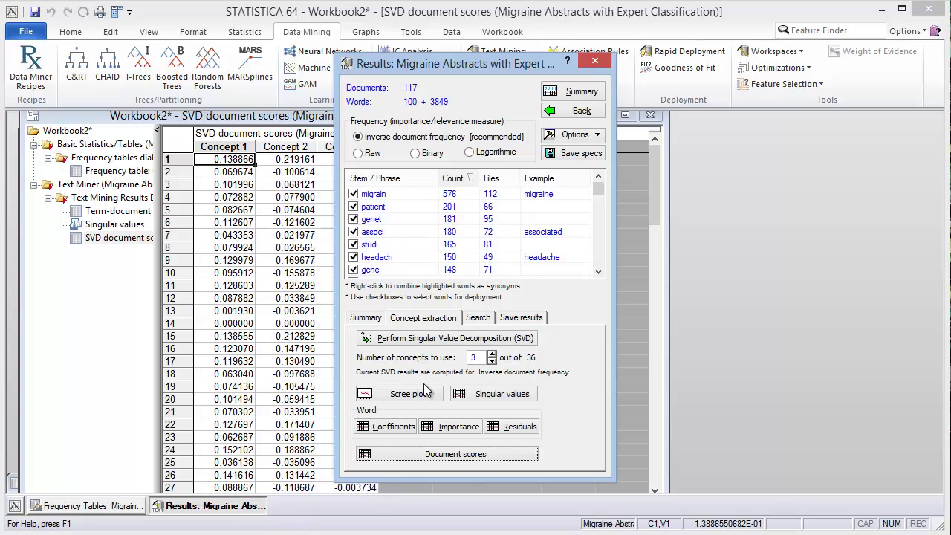
left_click(522, 320)
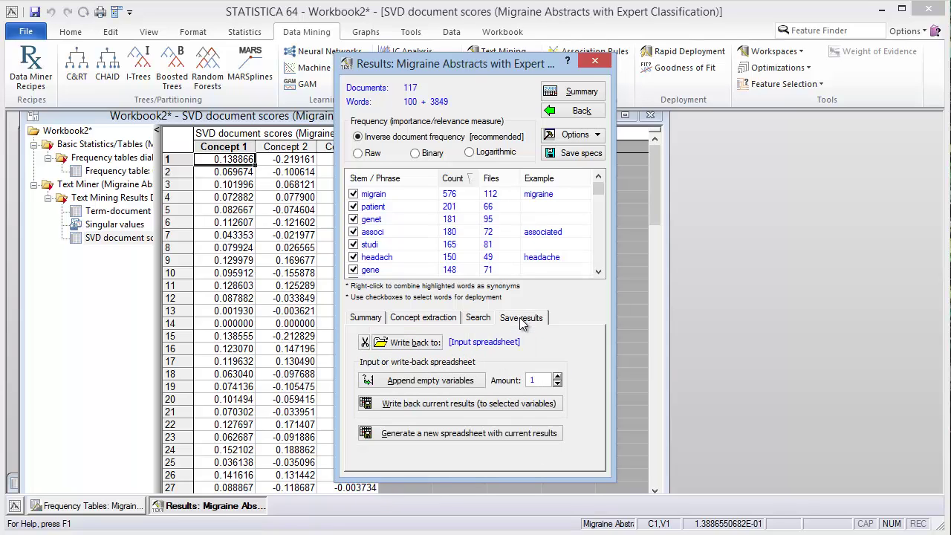
Generate a new results spreadsheet including the 1 - Abstract and 2 - Classification variables.
left_click(474, 434)
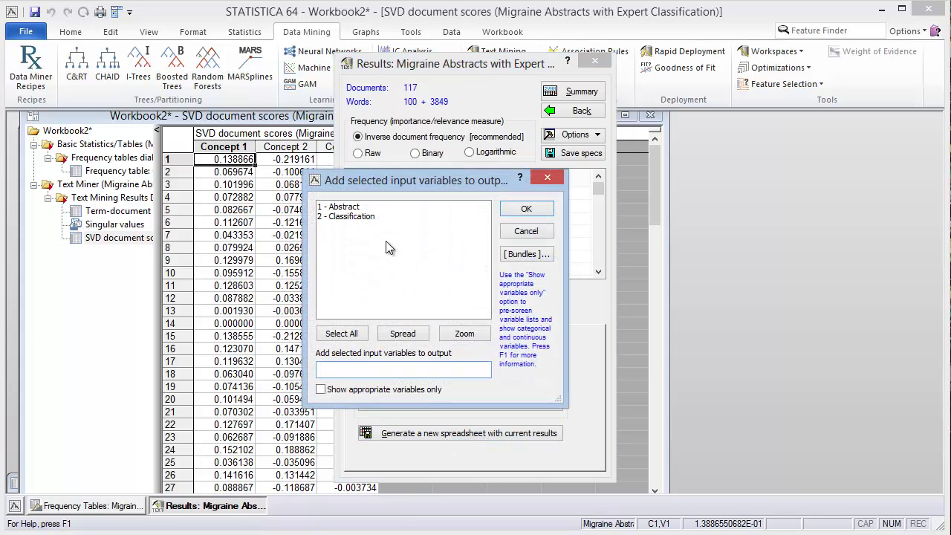
left_click(355, 207)
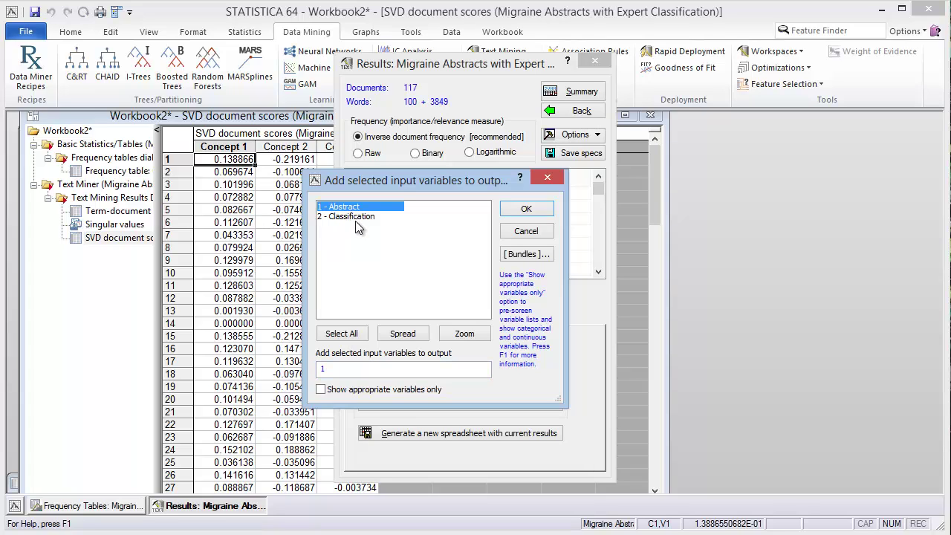
left_click(352, 216, "shift")
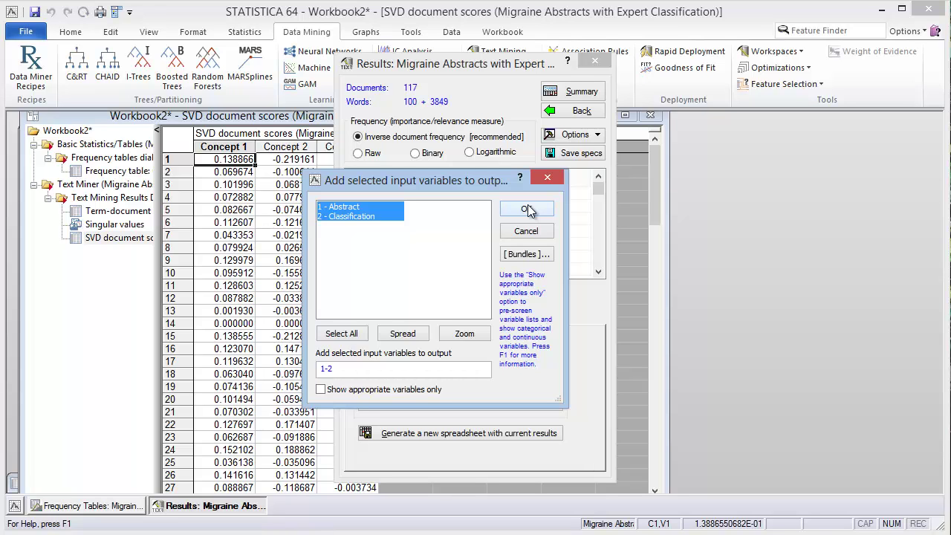
left_click(527, 210)
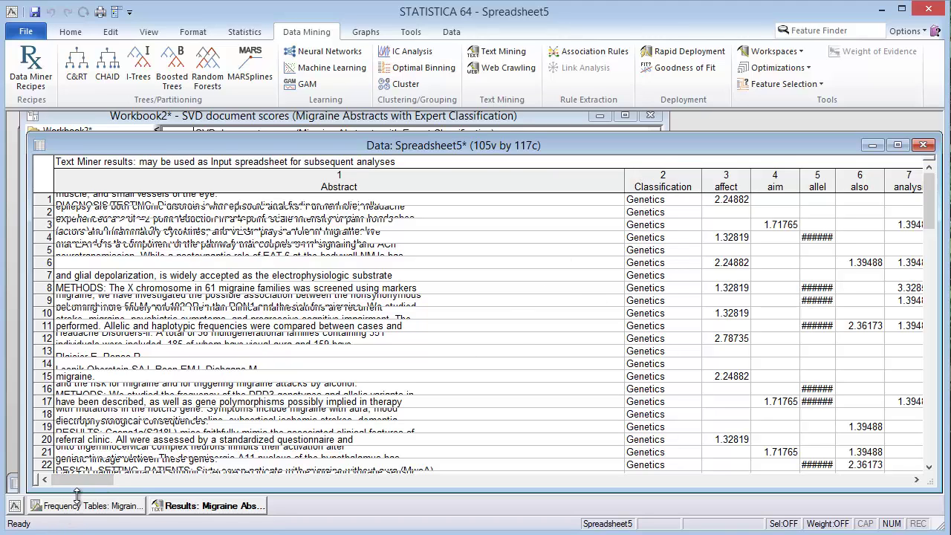
mouse_move(76, 480)
left_mouse_down()
mouse_move(921, 479)
mouse_move(422, 469)
mouse_move(67, 480)
left_mouse_up()
left_click(660, 201)
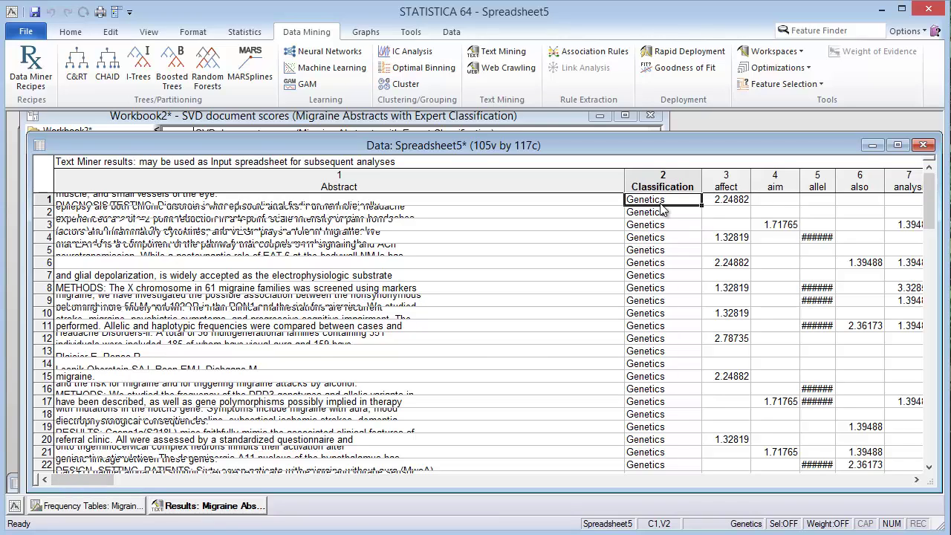